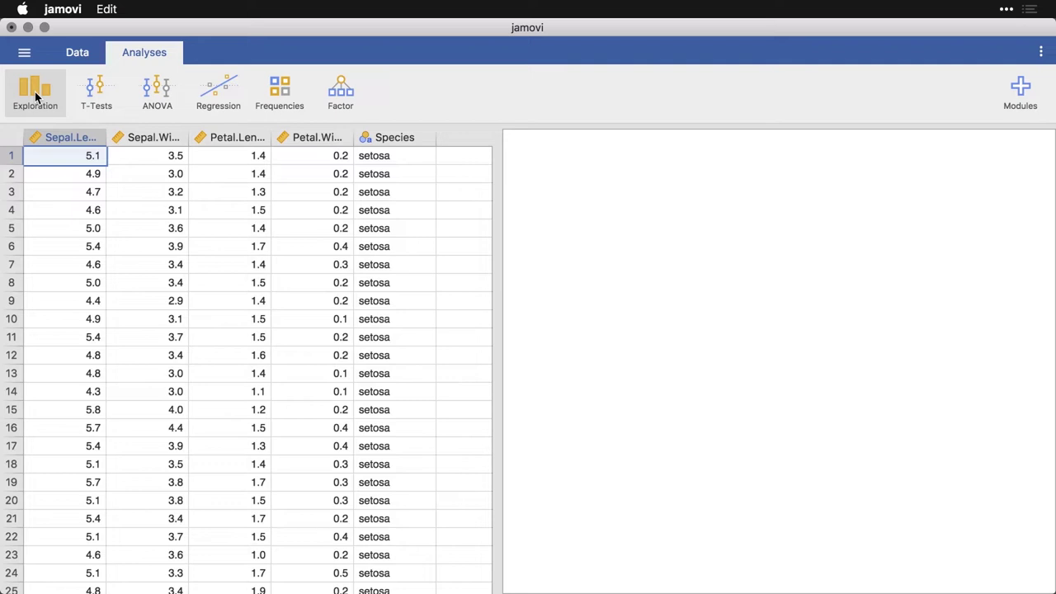
Create a Descriptives analysis and switch off N, Missing, Mean, Median, Minimum and Maximum.
{"action": "left_click", "coordinate": [36, 97]}
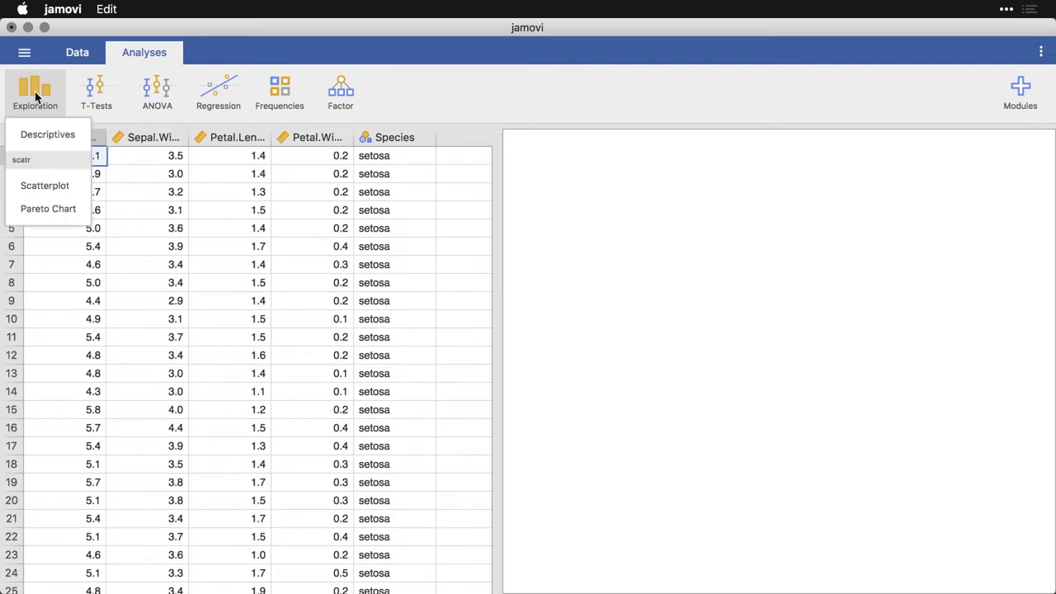
{"action": "left_click", "coordinate": [46, 135]}
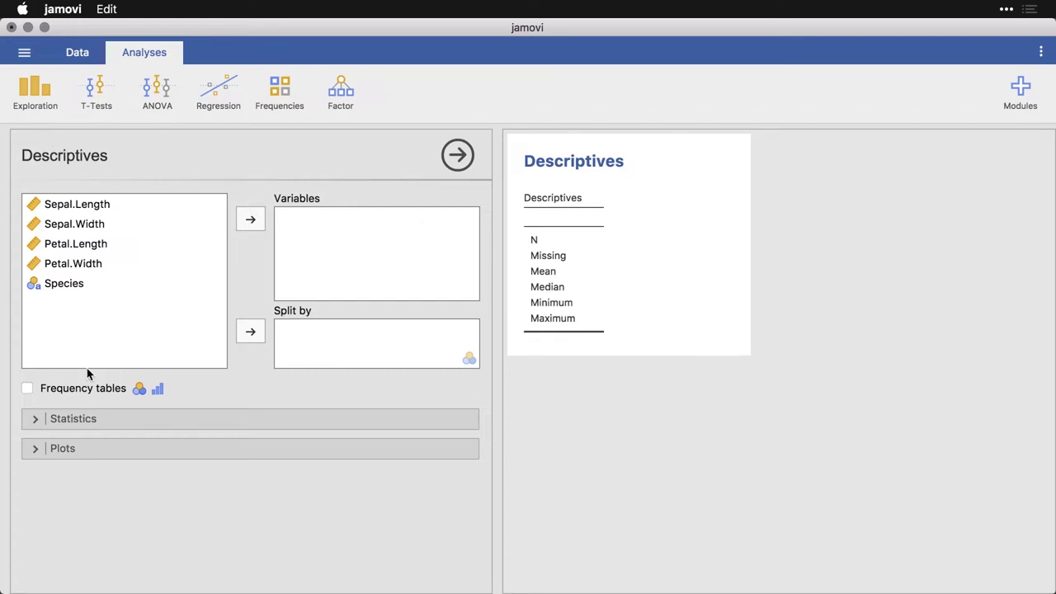
{"action": "left_click", "coordinate": [36, 419]}
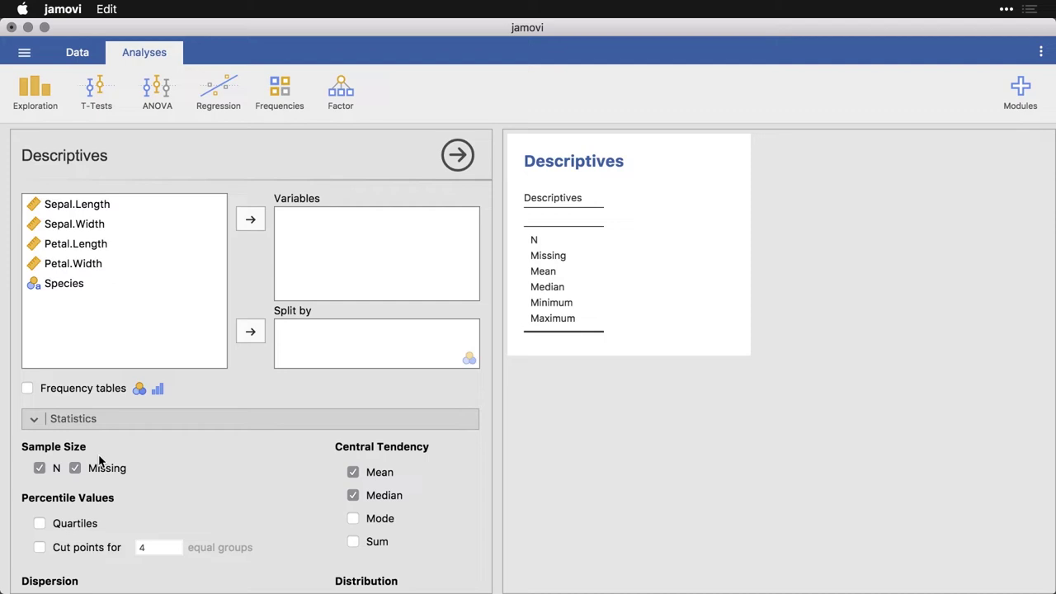
{"action": "left_click", "coordinate": [41, 468]}
{"action": "left_click", "coordinate": [75, 467]}
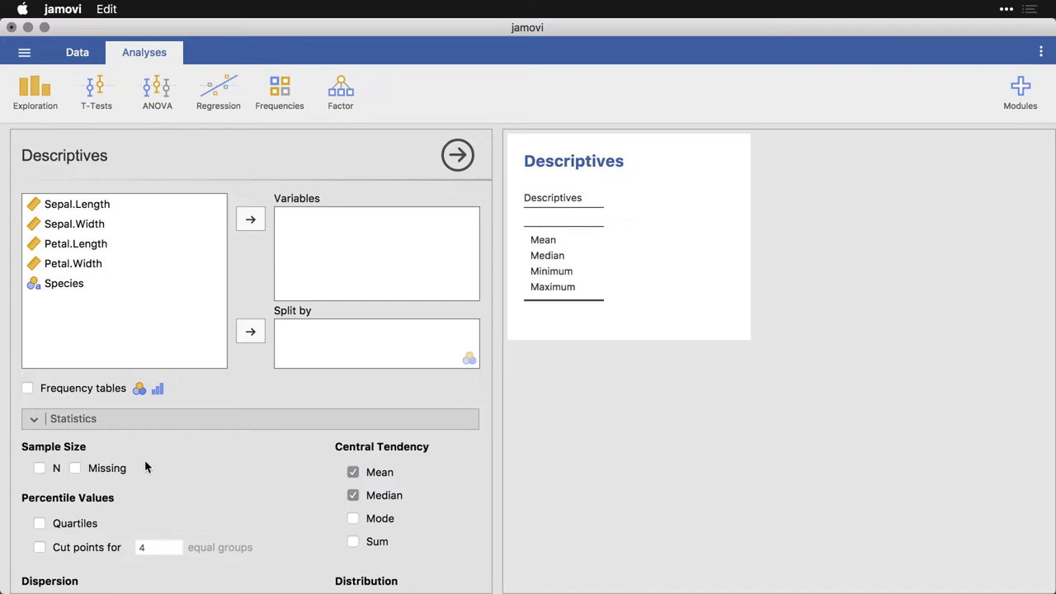
{"action": "left_click", "coordinate": [353, 472]}
{"action": "left_click", "coordinate": [353, 495]}
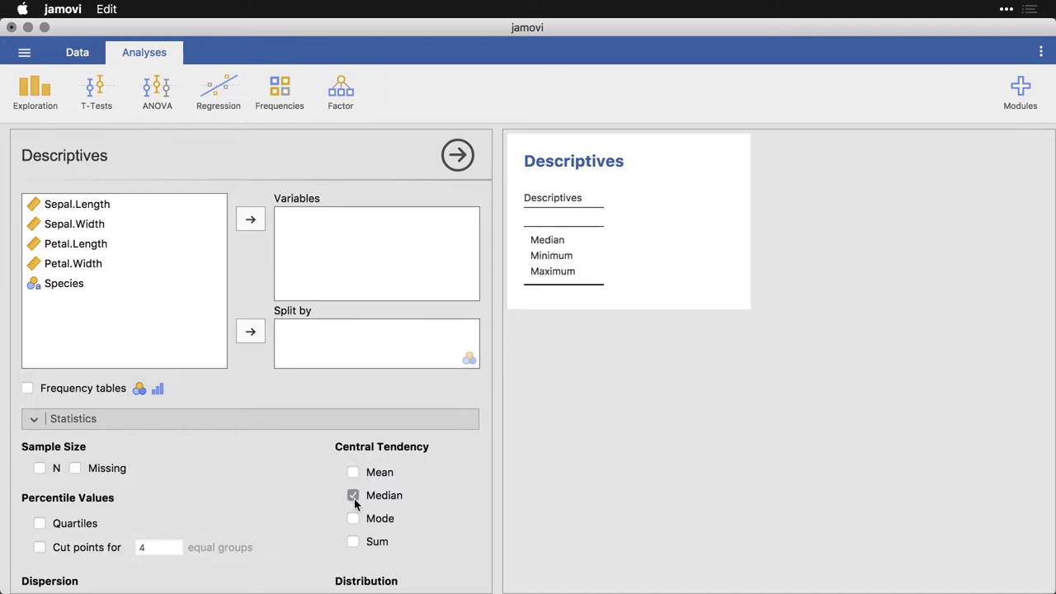
{"action": "scroll", "coordinate": [258, 492], "scroll_direction": "down", "scroll_amount": 5}
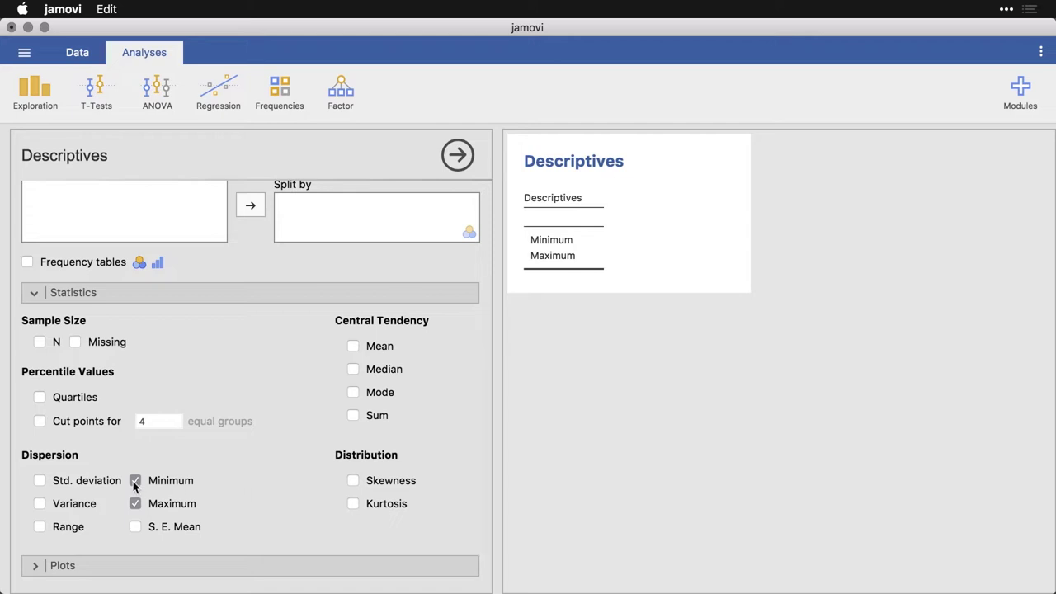
{"action": "left_click", "coordinate": [134, 481]}
{"action": "left_click", "coordinate": [135, 504]}
{"action": "scroll", "coordinate": [153, 346], "scroll_direction": "up", "scroll_amount": 5}
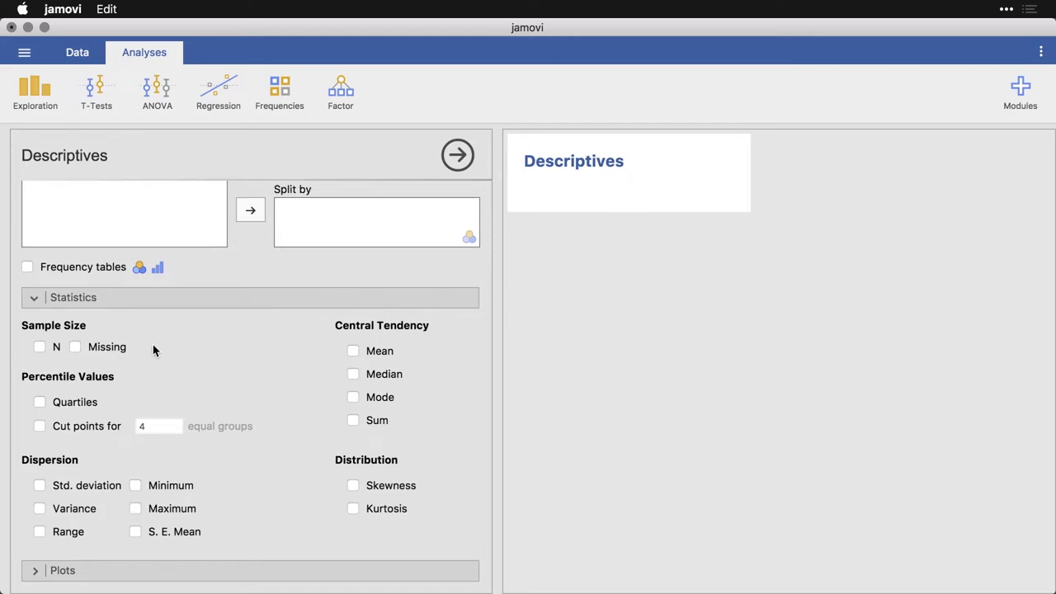
Add Sepal.Length, Sepal.Width, Petal.Length and Petal.Width as the analysis variables.
{"action": "left_click", "coordinate": [93, 208]}
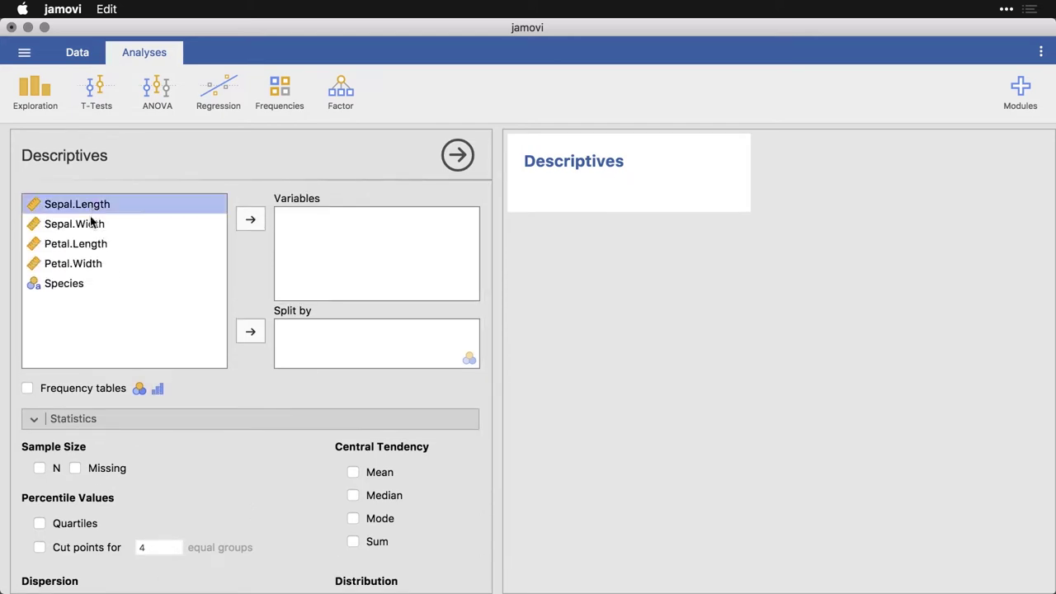
{"action": "left_click", "coordinate": [87, 264], "text": "shift"}
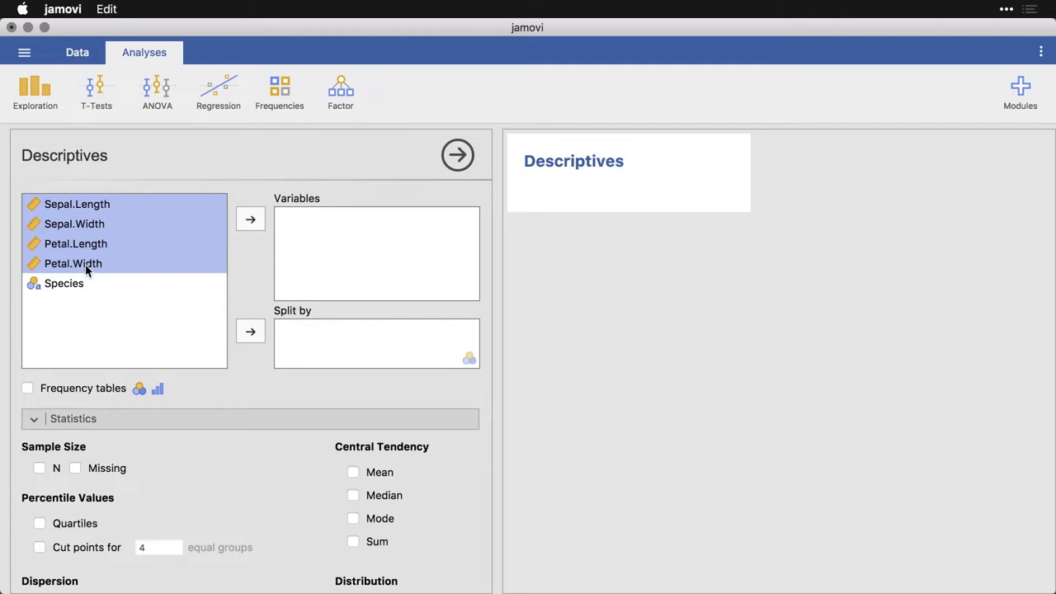
{"action": "left_click", "coordinate": [252, 221]}
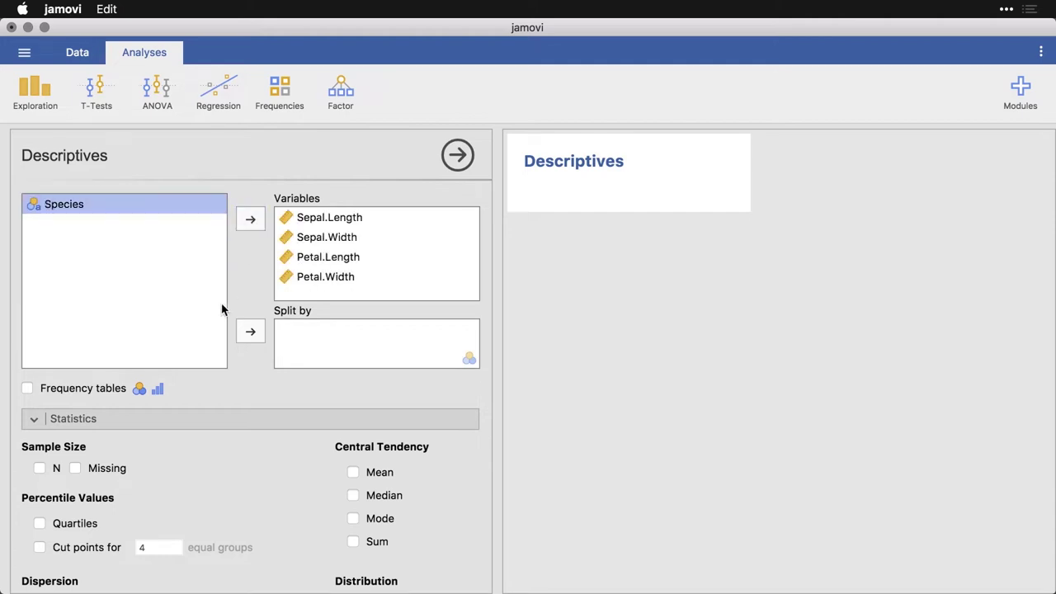
Collapse the Statistics section and expand the Plots options.
{"action": "scroll", "coordinate": [223, 309], "scroll_direction": "down", "scroll_amount": 3}
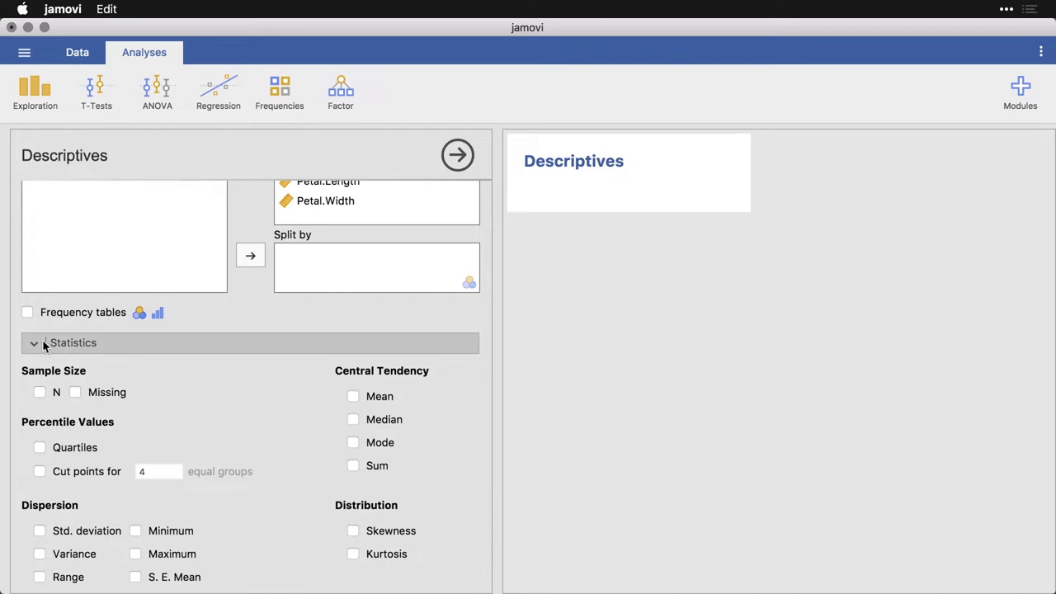
{"action": "left_click", "coordinate": [35, 343]}
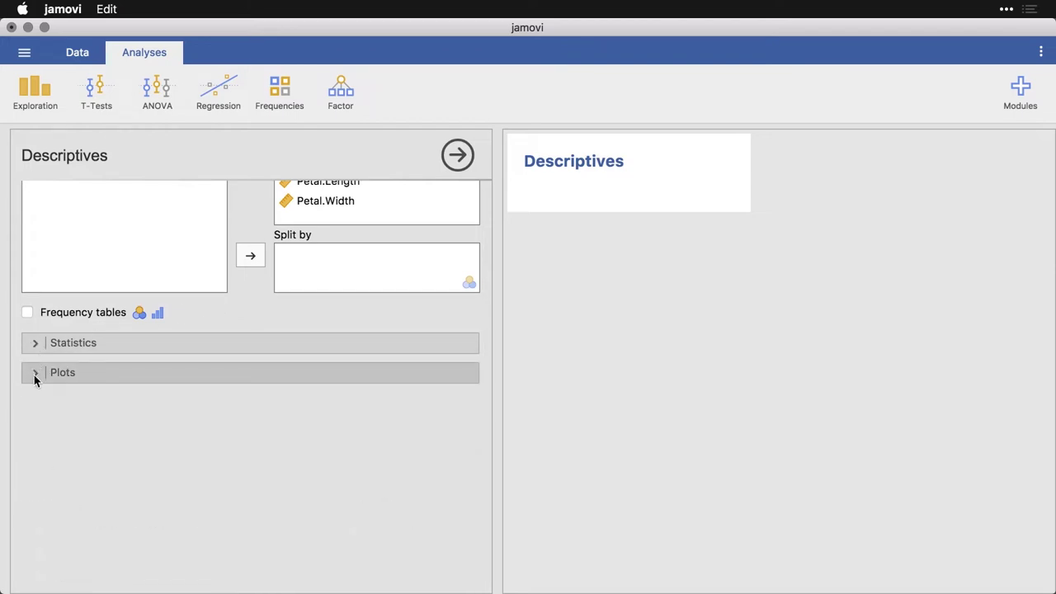
{"action": "left_click", "coordinate": [35, 373]}
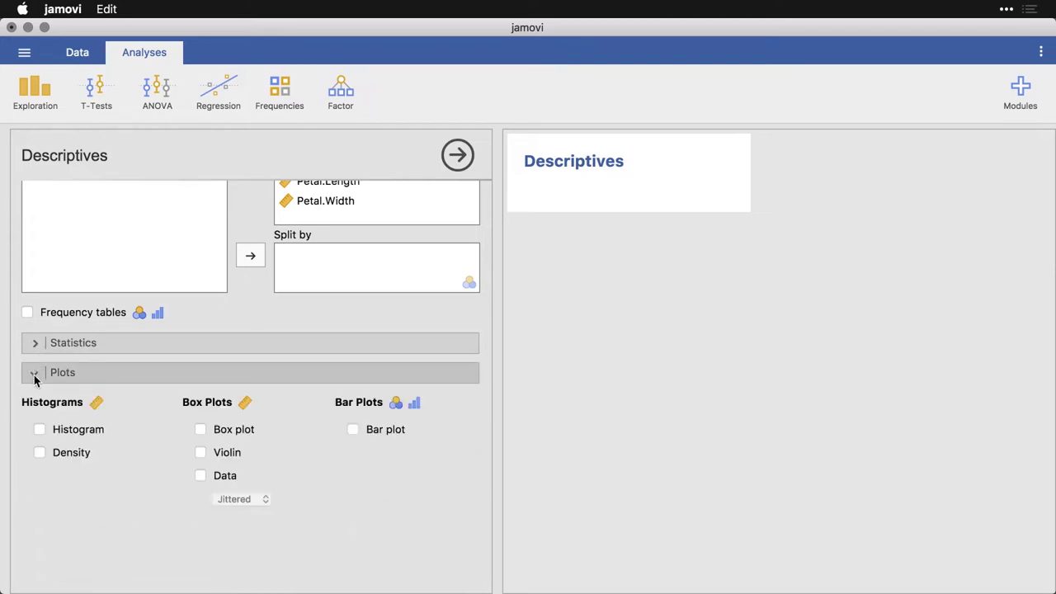
Turn on histograms for the four measurements.
{"action": "left_click", "coordinate": [40, 430]}
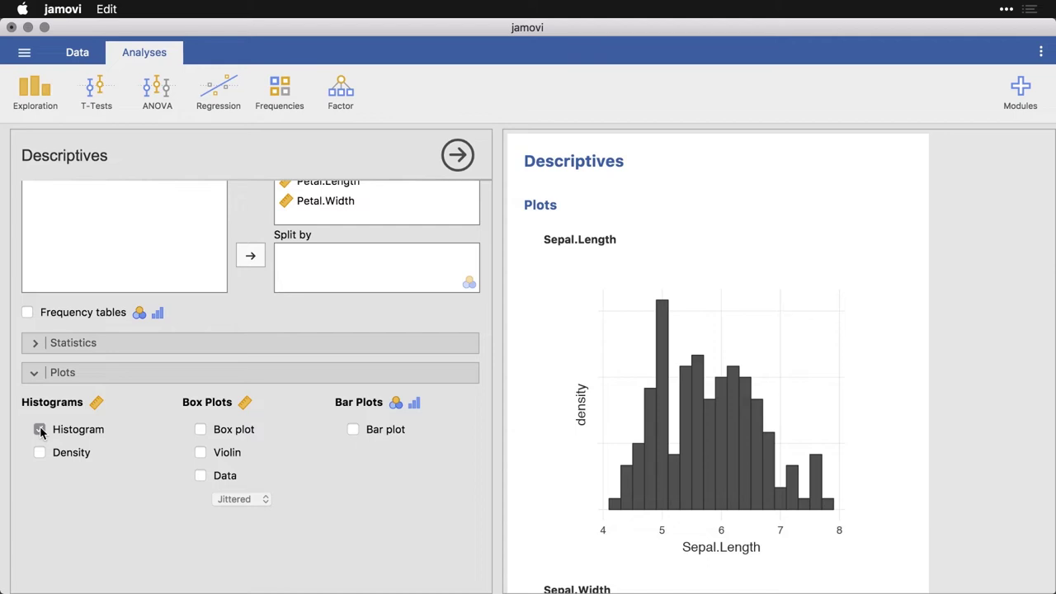
Close the Descriptives options panel to bring back the data grid.
{"action": "left_click", "coordinate": [996, 452]}
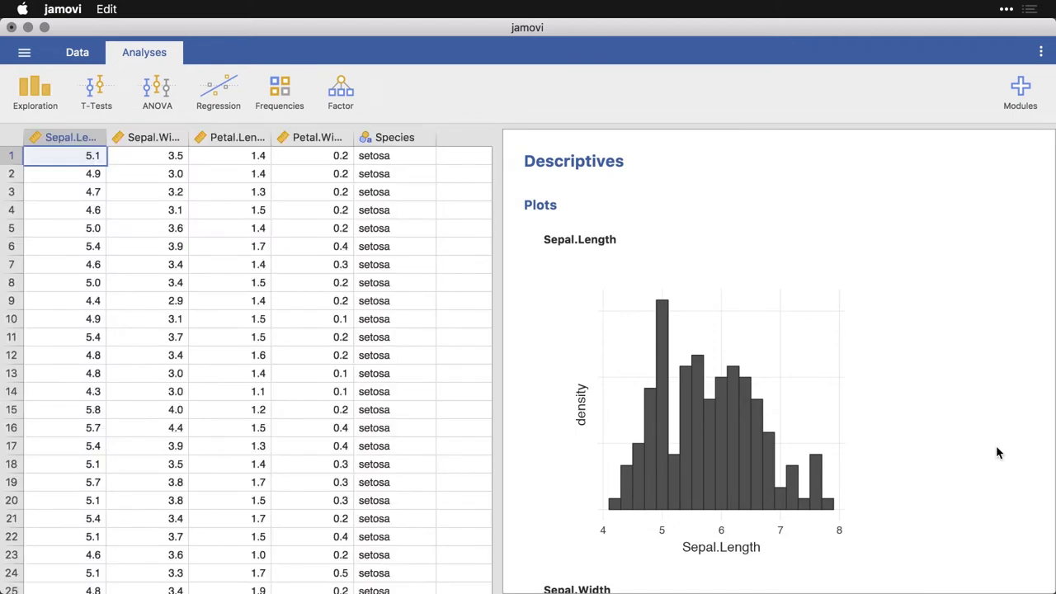
{"action": "scroll", "coordinate": [997, 446], "scroll_direction": "down", "scroll_amount": 10}
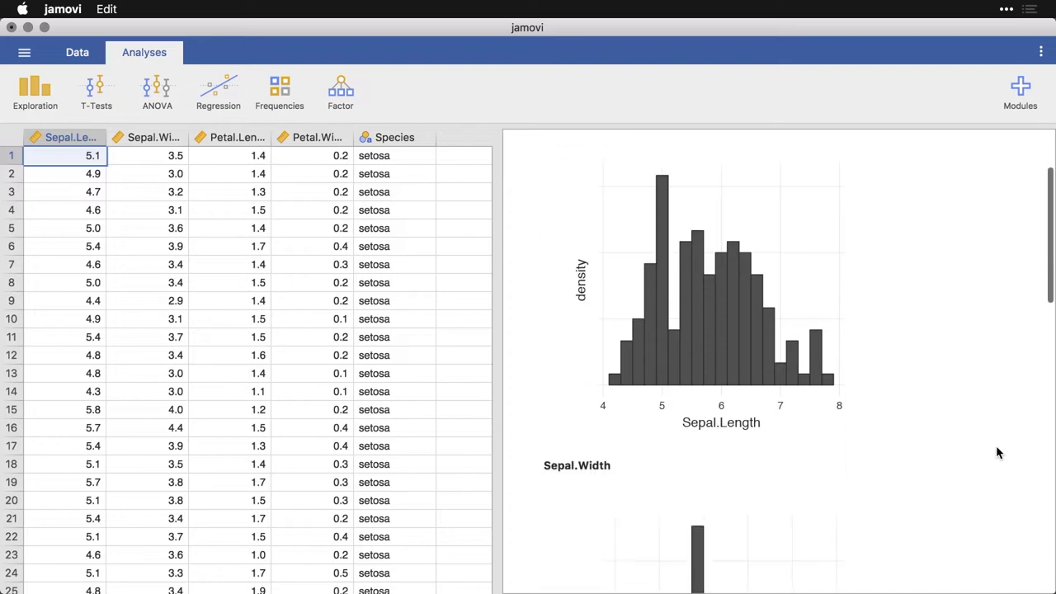
{"action": "scroll", "coordinate": [996, 451], "scroll_direction": "down", "scroll_amount": 2}
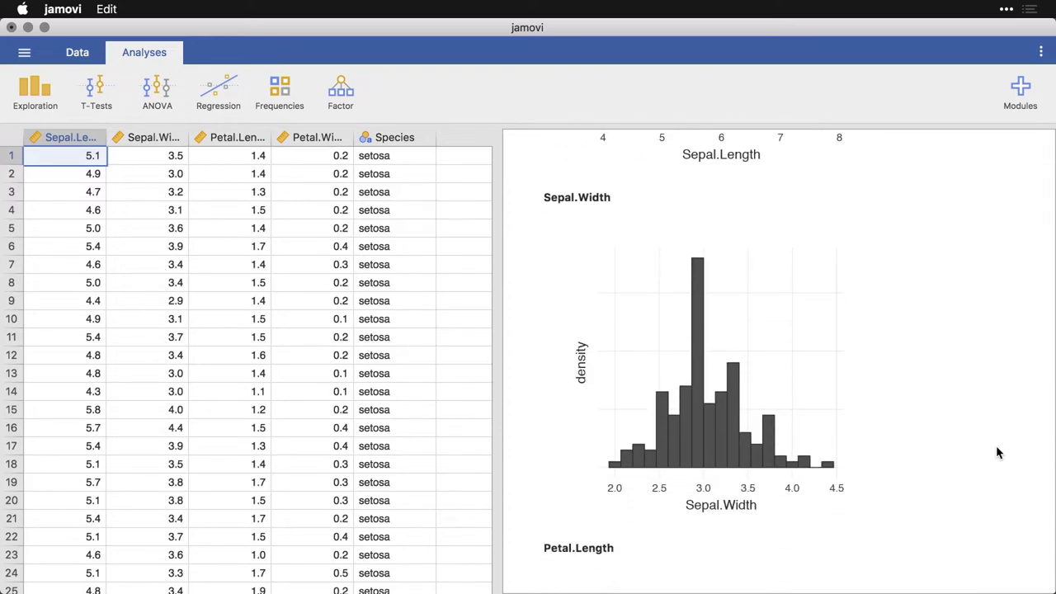
{"action": "scroll", "coordinate": [997, 452], "scroll_direction": "down", "scroll_amount": 10}
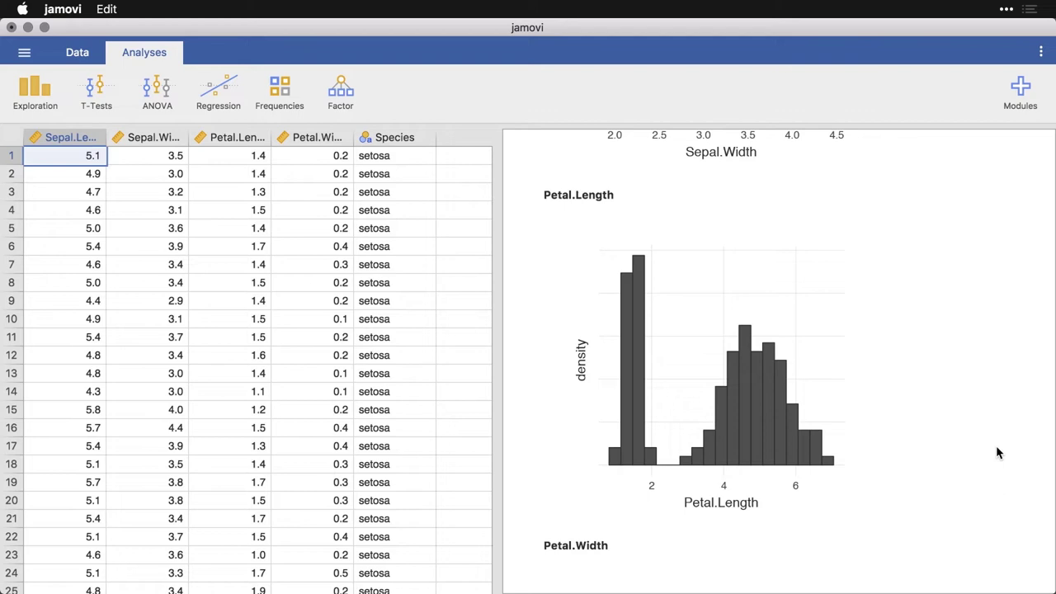
{"action": "scroll", "coordinate": [997, 452], "scroll_direction": "down", "scroll_amount": 8}
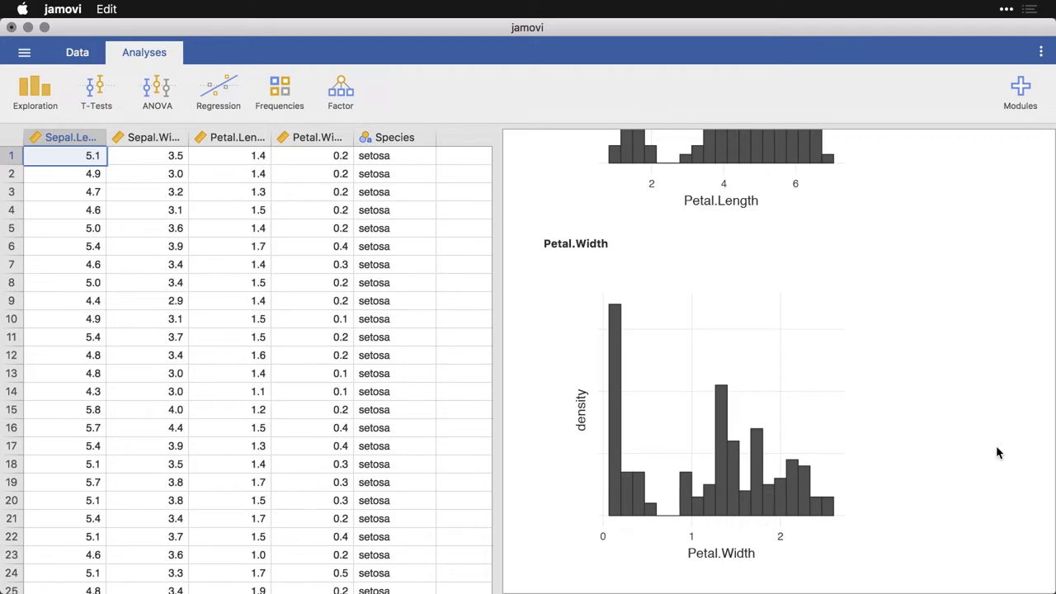
{"action": "scroll", "coordinate": [997, 448], "scroll_direction": "up", "scroll_amount": 15}
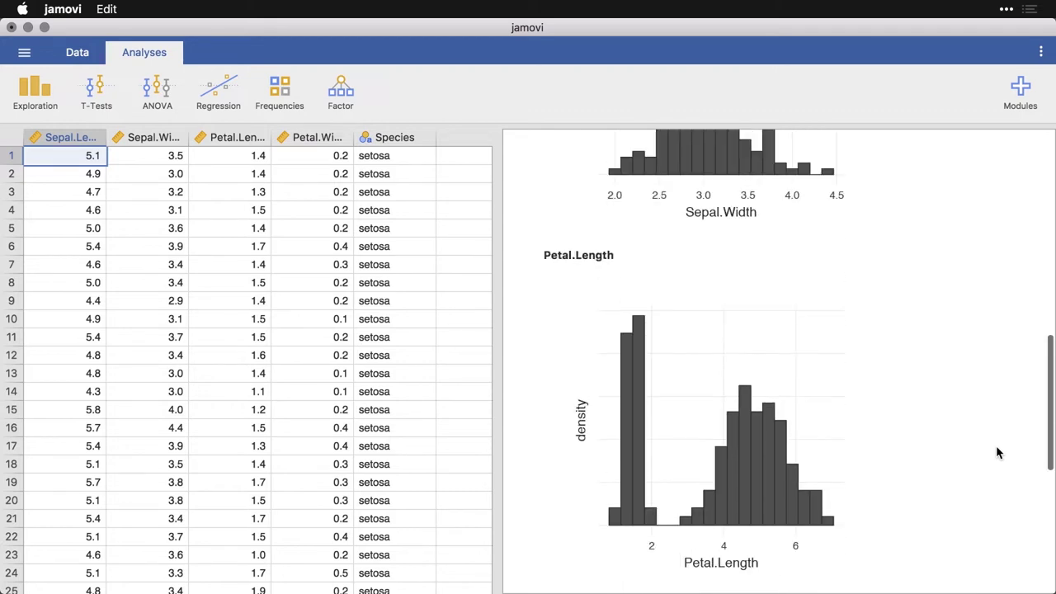
{"action": "scroll", "coordinate": [996, 445], "scroll_direction": "up", "scroll_amount": 2}
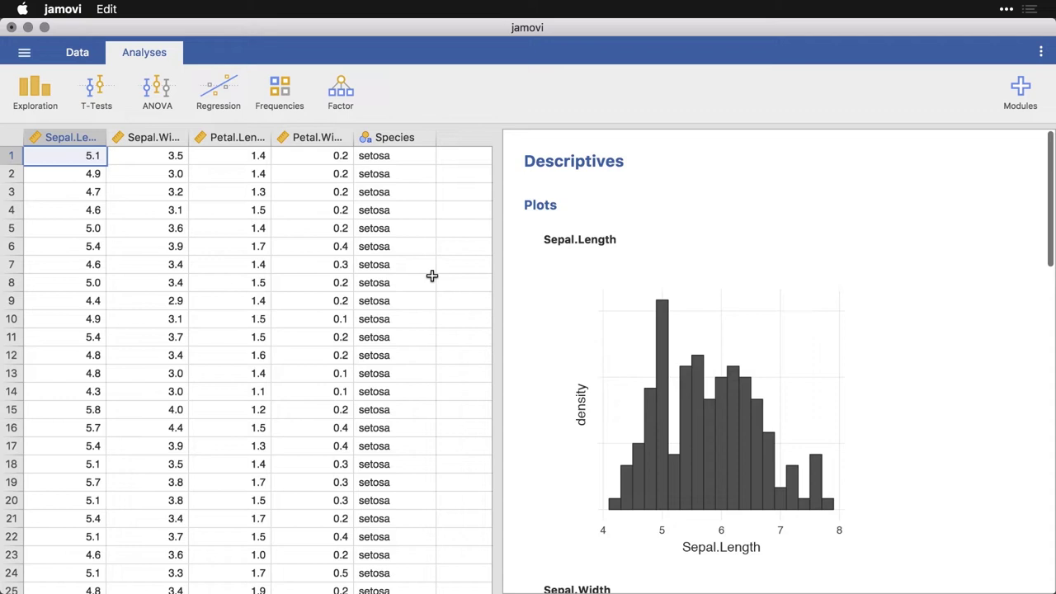
Create a new Descriptives analysis of the four measurements, split by Species.
{"action": "left_click", "coordinate": [37, 99]}
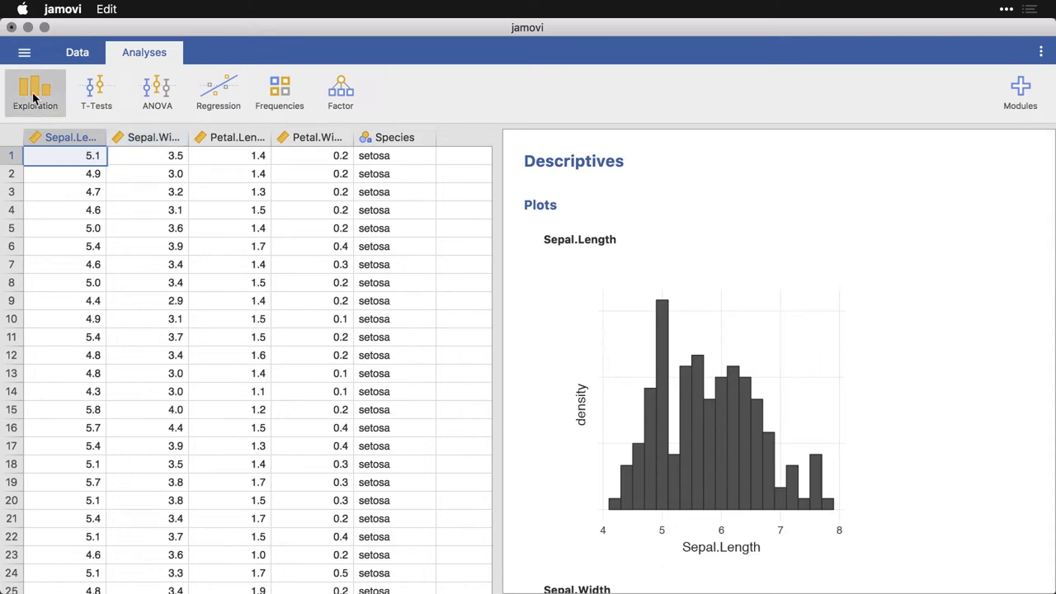
{"action": "left_click", "coordinate": [40, 135]}
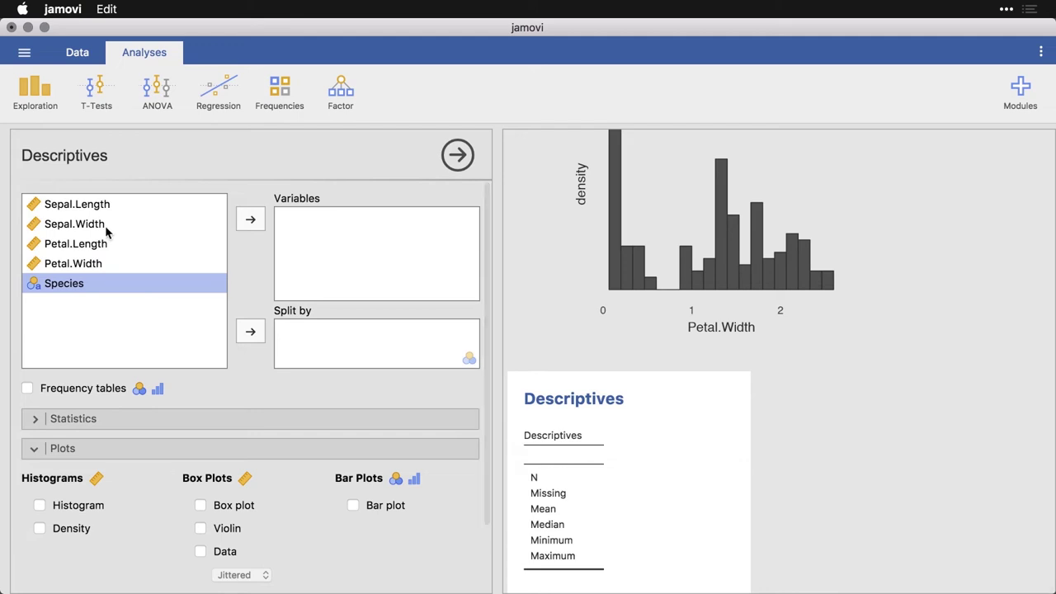
{"action": "left_click", "coordinate": [75, 206]}
{"action": "left_click", "coordinate": [83, 263], "text": "shift"}
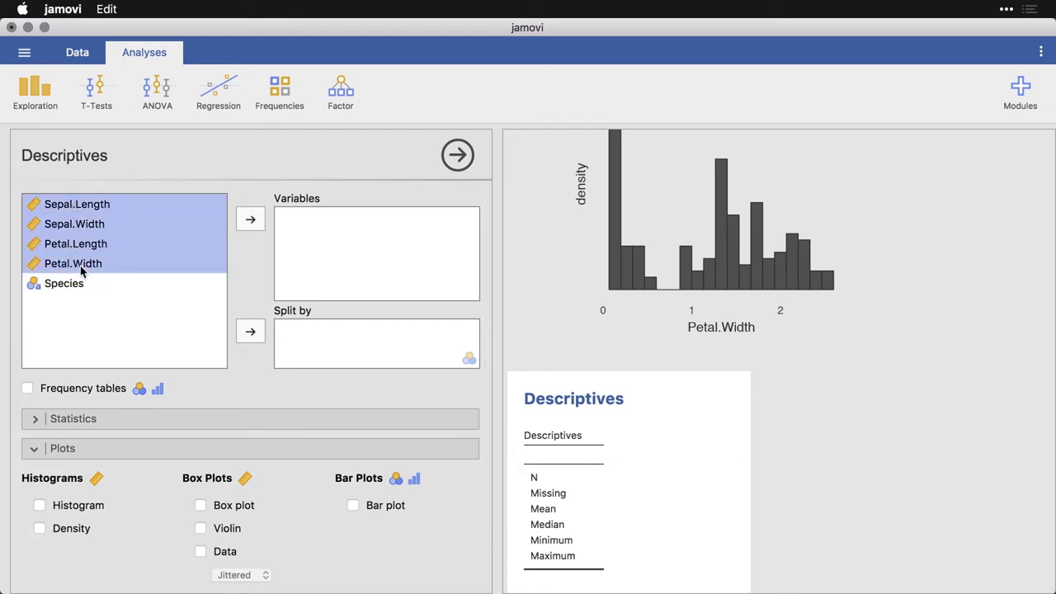
{"action": "left_click", "coordinate": [248, 220]}
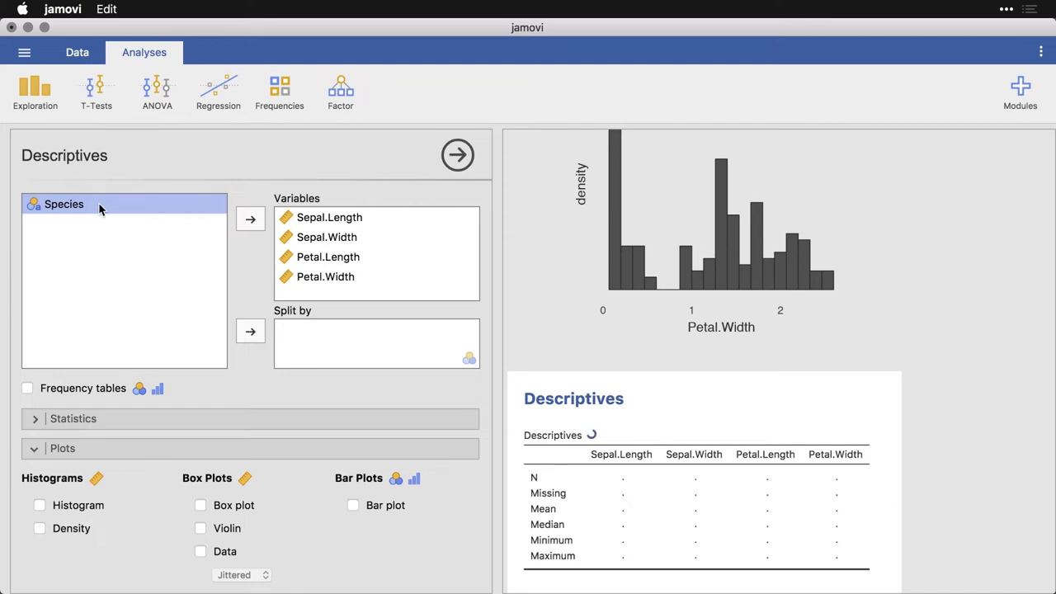
{"action": "left_click", "coordinate": [250, 331]}
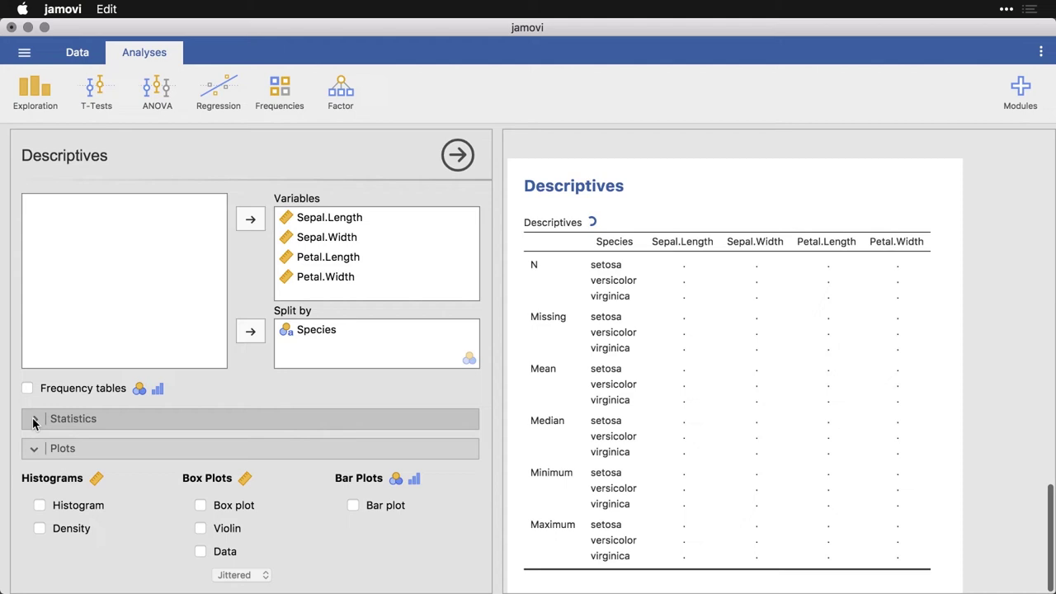
Turn off Missing, N, Mean, Median, Minimum and Maximum, and turn on Histogram.
{"action": "left_click", "coordinate": [77, 419]}
{"action": "left_click", "coordinate": [75, 468]}
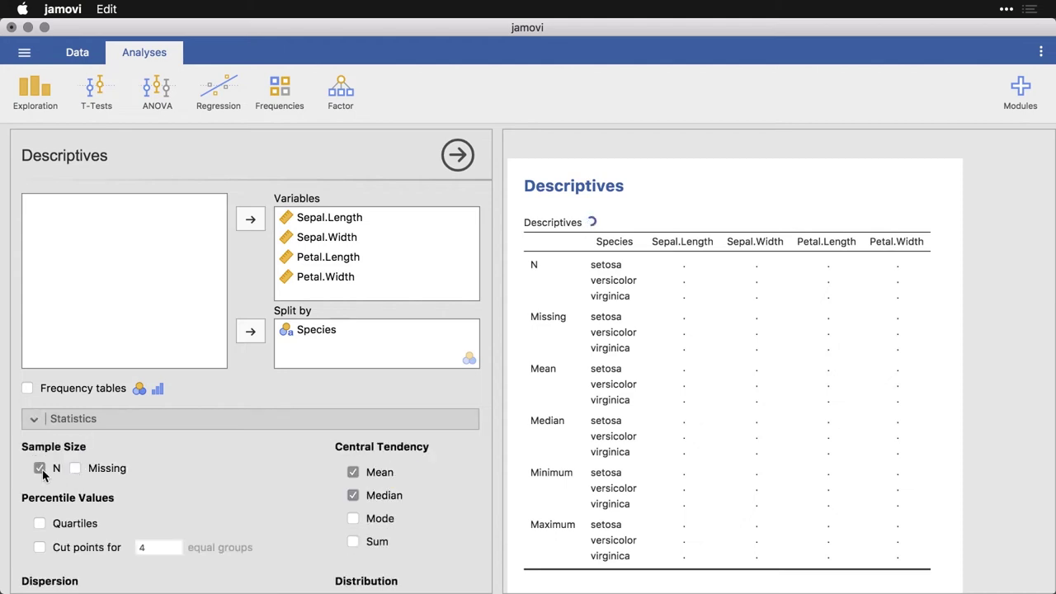
{"action": "left_click", "coordinate": [39, 468]}
{"action": "left_click", "coordinate": [352, 472]}
{"action": "left_click", "coordinate": [352, 495]}
{"action": "scroll", "coordinate": [355, 499], "scroll_direction": "down", "scroll_amount": 4}
{"action": "scroll", "coordinate": [353, 499], "scroll_direction": "down", "scroll_amount": 1}
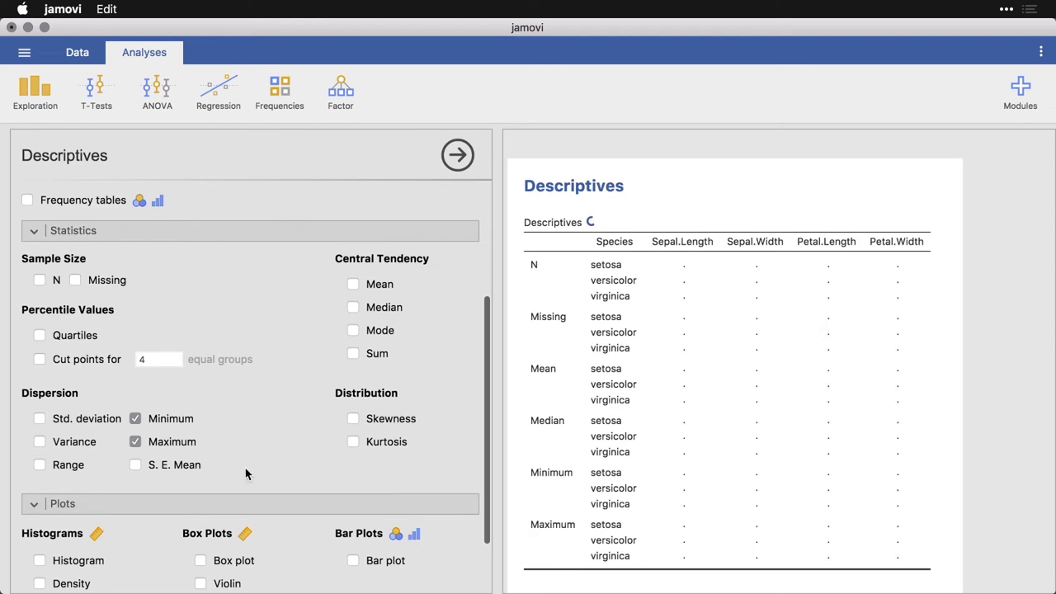
{"action": "left_click", "coordinate": [135, 419]}
{"action": "left_click", "coordinate": [136, 442]}
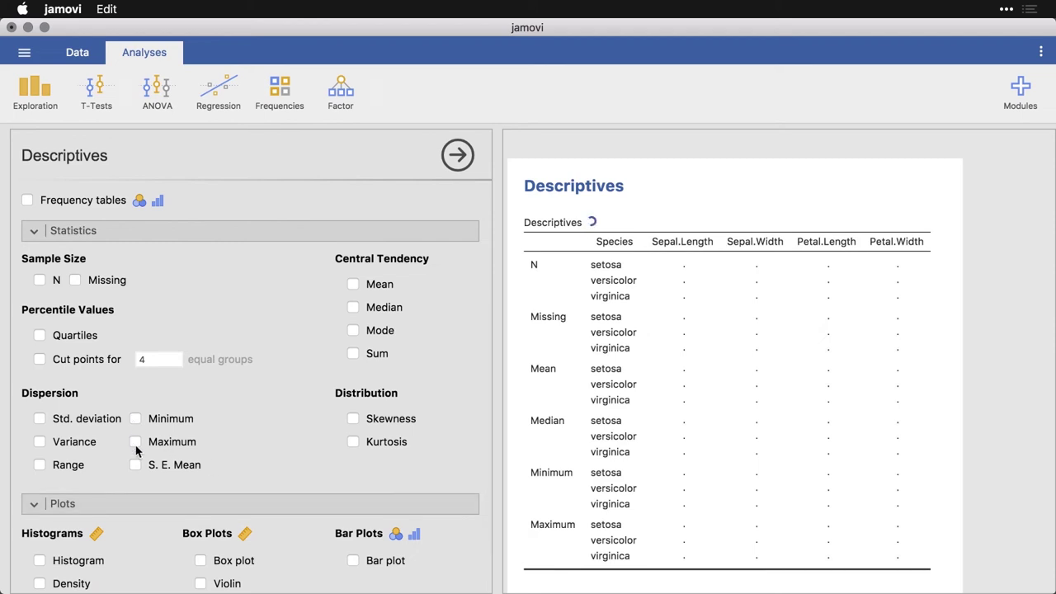
{"action": "scroll", "coordinate": [124, 454], "scroll_direction": "down", "scroll_amount": 2}
{"action": "left_click", "coordinate": [39, 485]}
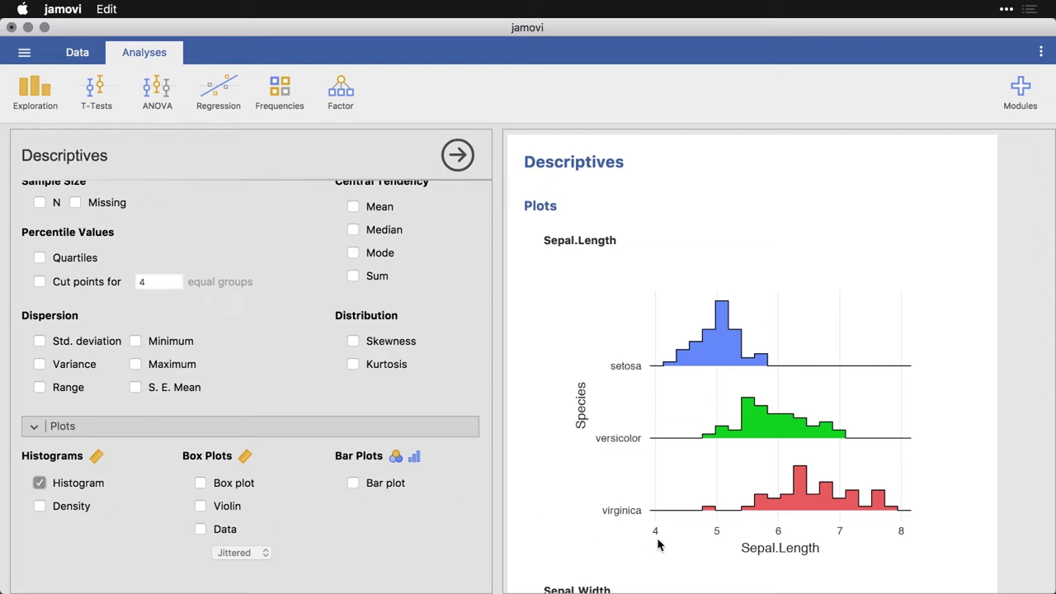
Close the Descriptives options to show the data grid beside the Species-split histograms.
{"action": "left_click", "coordinate": [1018, 489]}
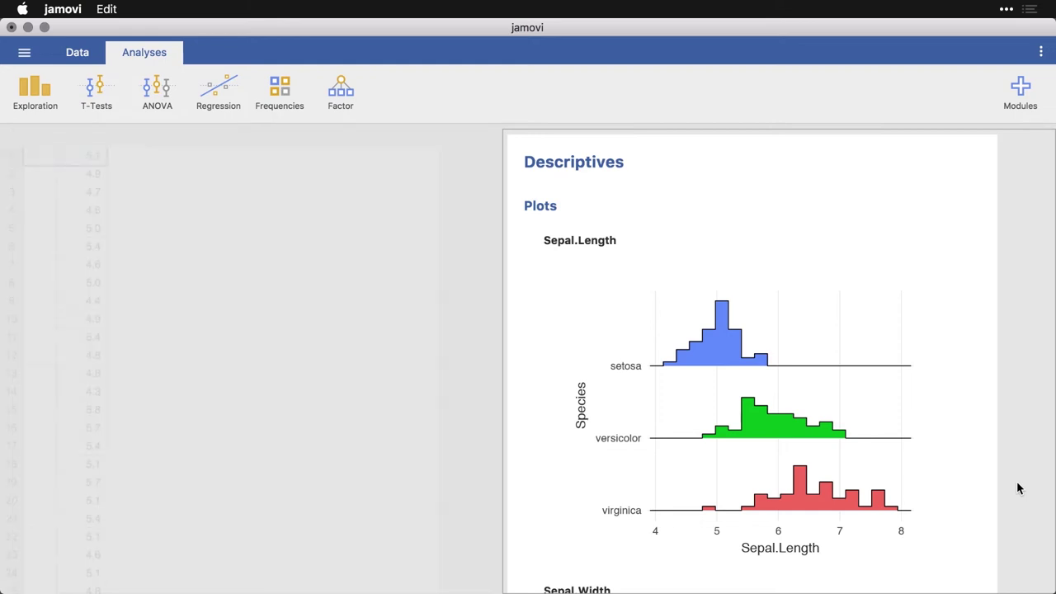
{"action": "scroll", "coordinate": [1019, 489], "scroll_direction": "down", "scroll_amount": 3}
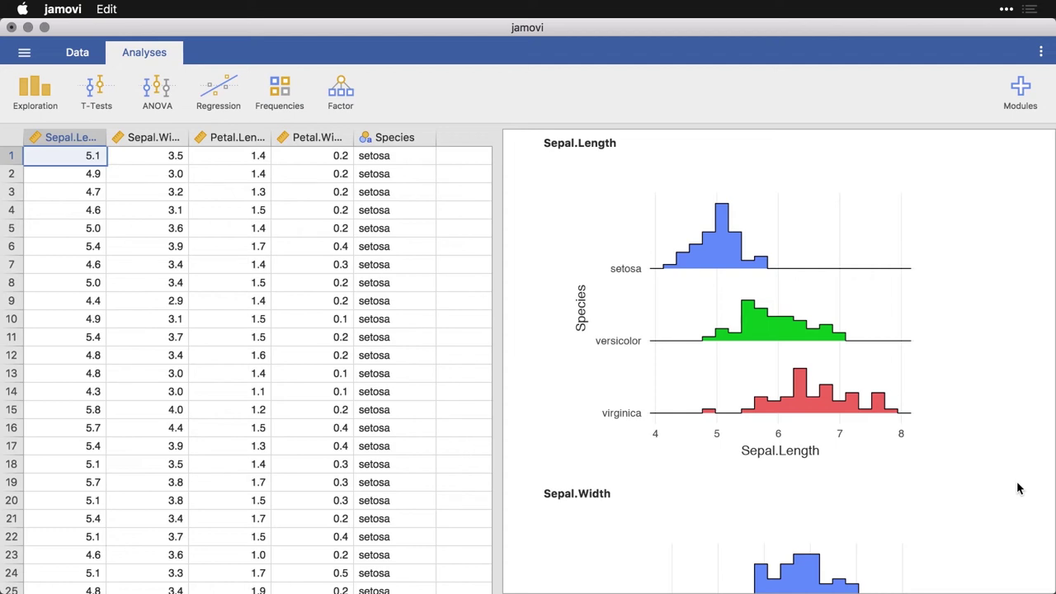
{"action": "scroll", "coordinate": [1018, 489], "scroll_direction": "down", "scroll_amount": 7}
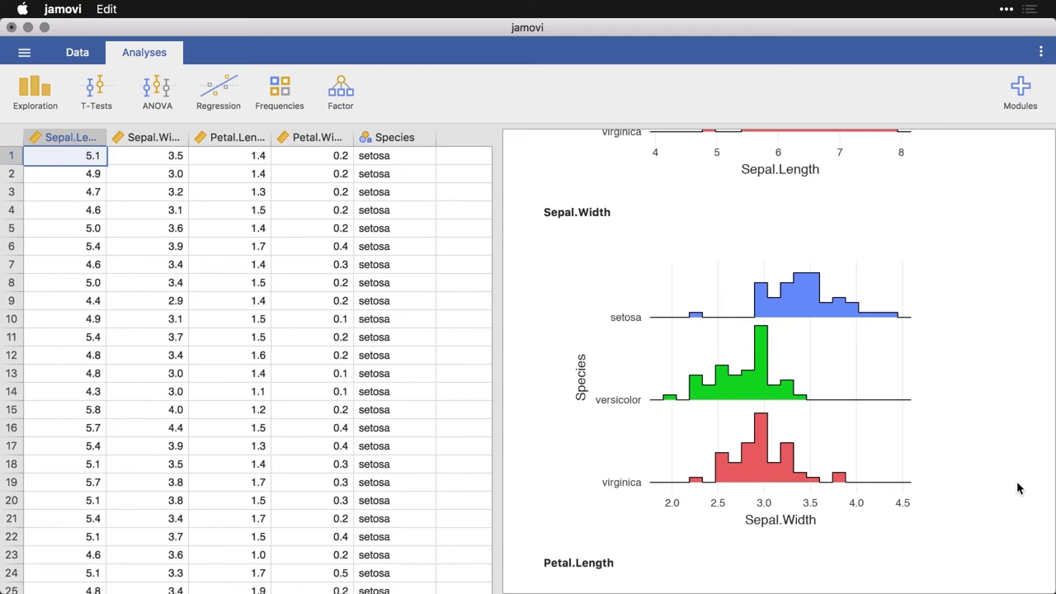
{"action": "scroll", "coordinate": [1019, 489], "scroll_direction": "down", "scroll_amount": 6}
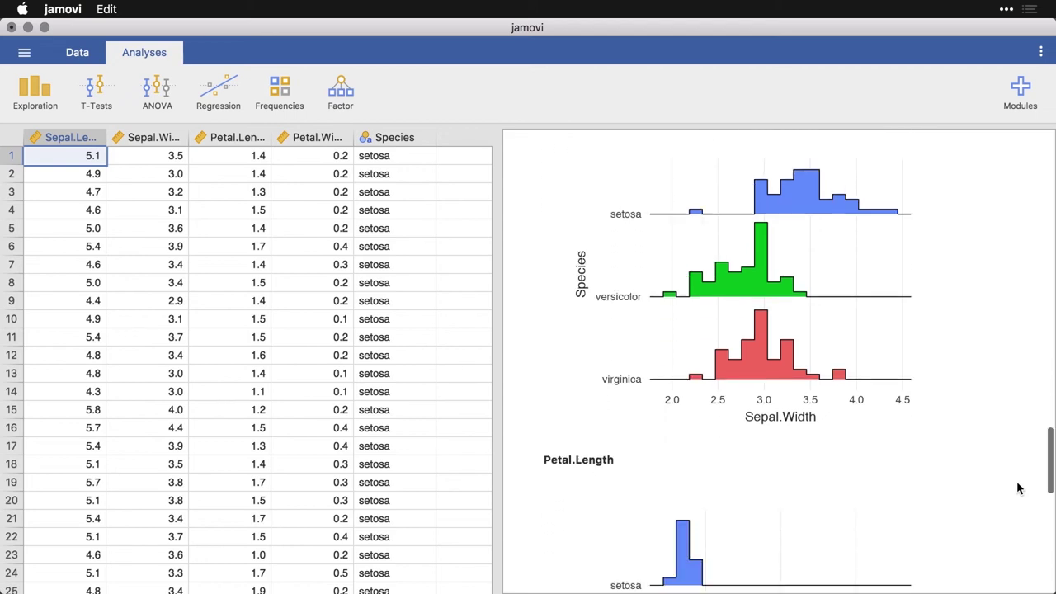
{"action": "scroll", "coordinate": [1018, 488], "scroll_direction": "down", "scroll_amount": 3}
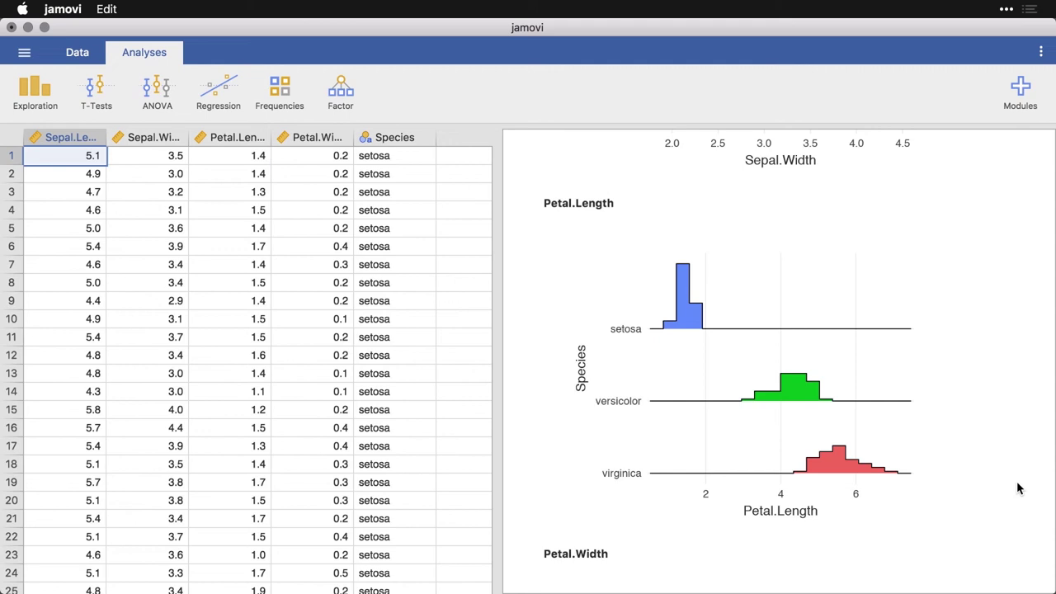
{"action": "scroll", "coordinate": [1018, 489], "scroll_direction": "down", "scroll_amount": 8}
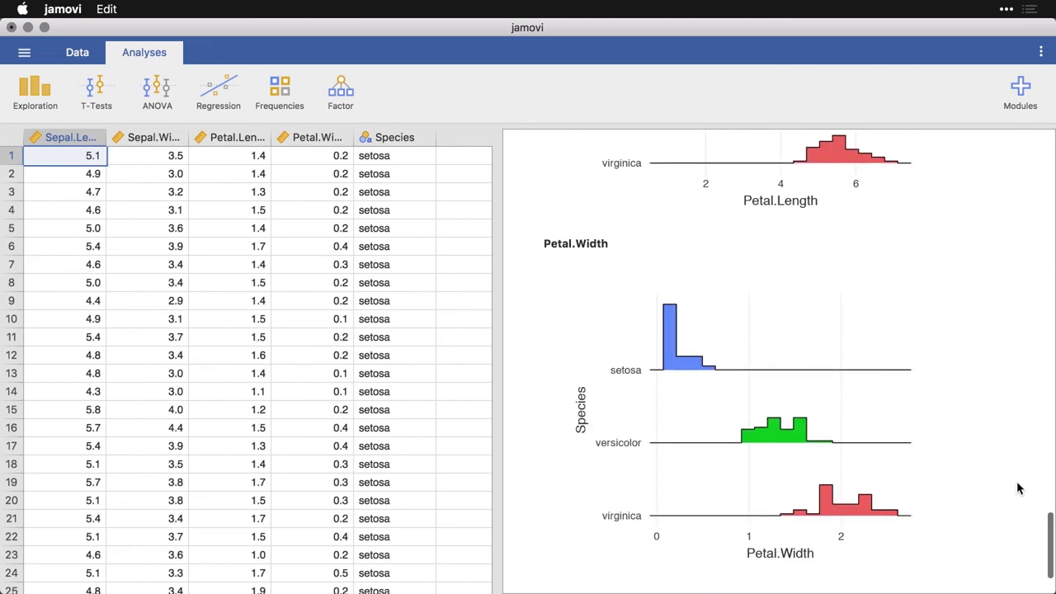